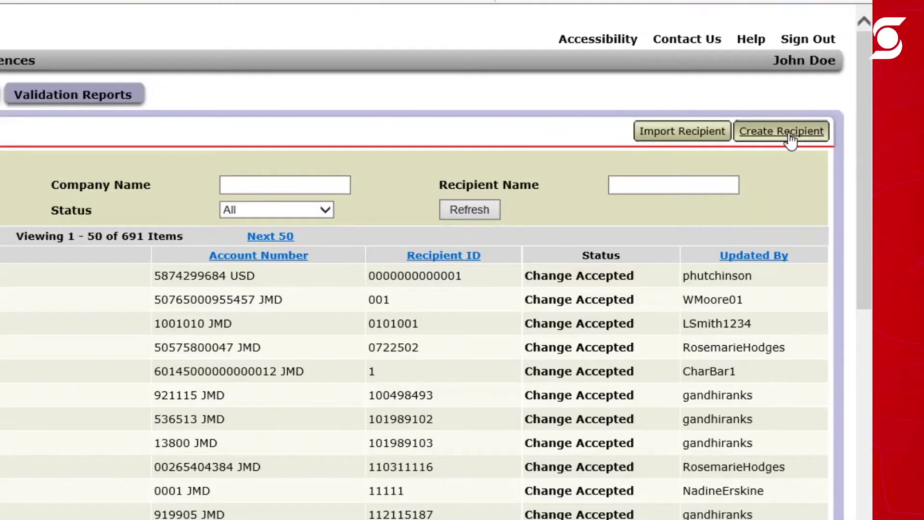
Create a new recipient and choose Individual as its recipient type.
{"action": "left_click", "coordinate": [791, 139]}
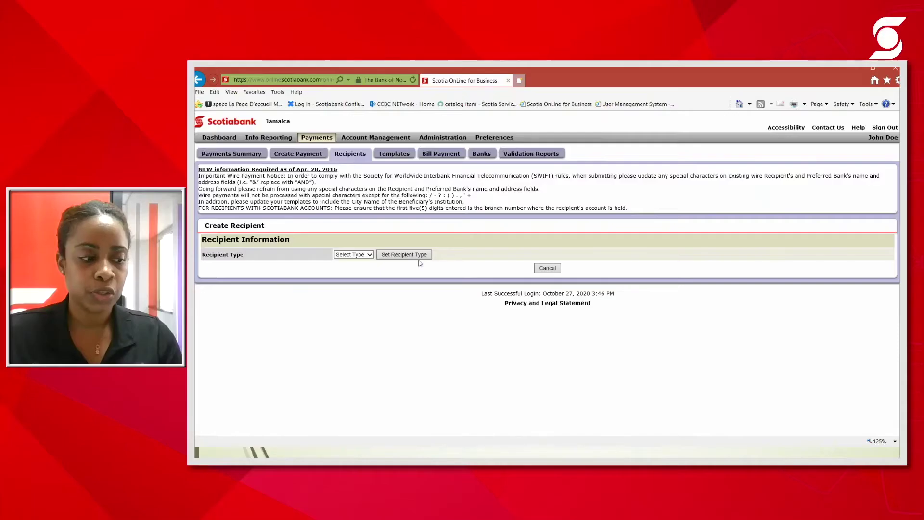
{"action": "left_click", "coordinate": [369, 255]}
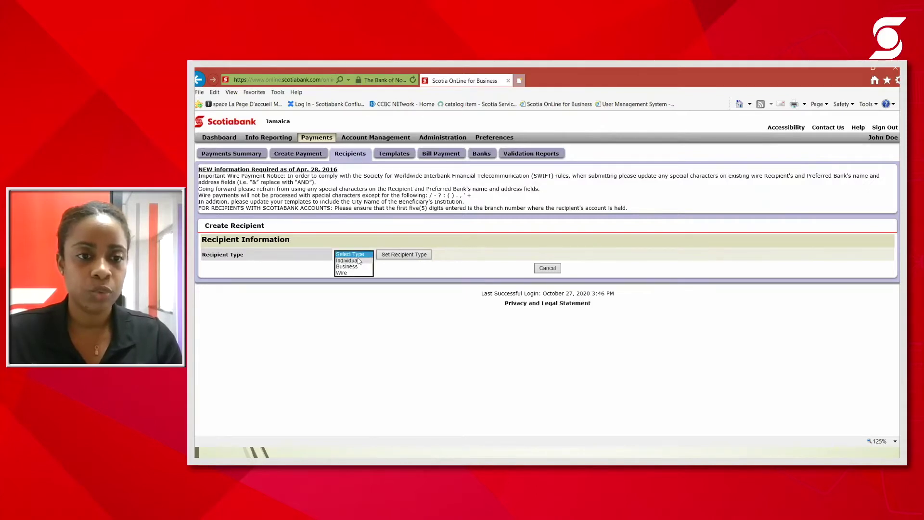
{"action": "left_click", "coordinate": [359, 261]}
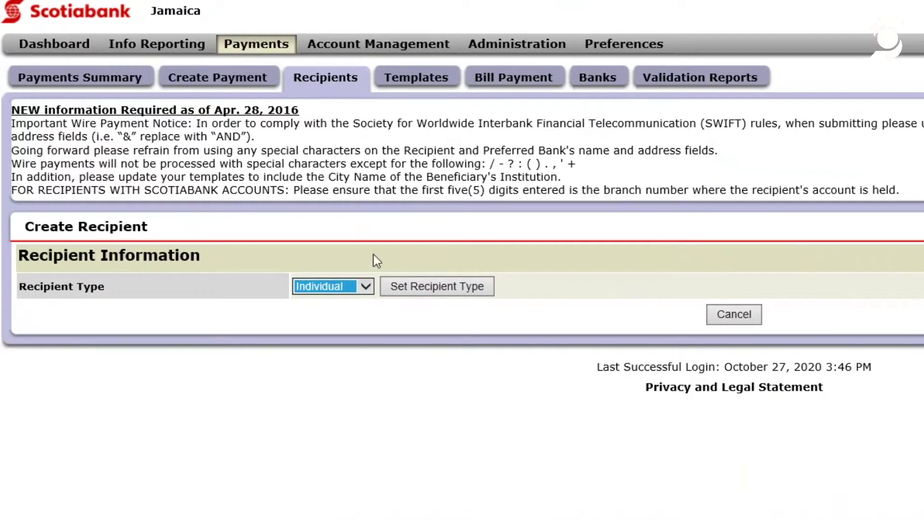
{"action": "left_click", "coordinate": [421, 289]}
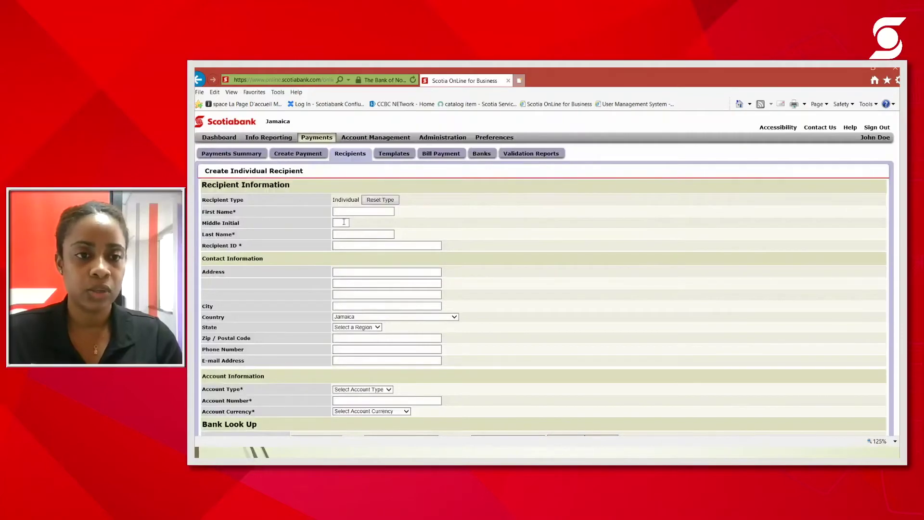
Look over the empty Create Individual Recipient form and place the cursor in First Name.
{"action": "scroll", "coordinate": [343, 222], "scroll_direction": "down", "scroll_amount": 1}
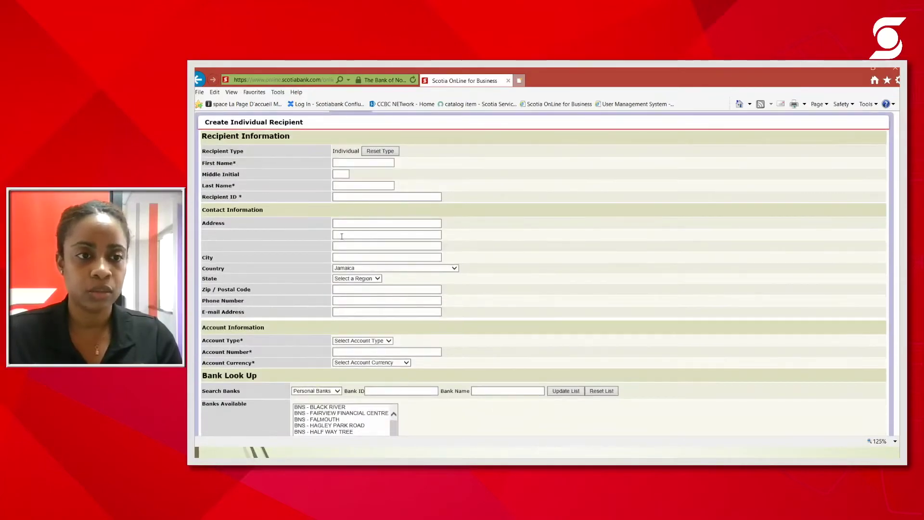
{"action": "scroll", "coordinate": [342, 236], "scroll_direction": "up", "scroll_amount": 1}
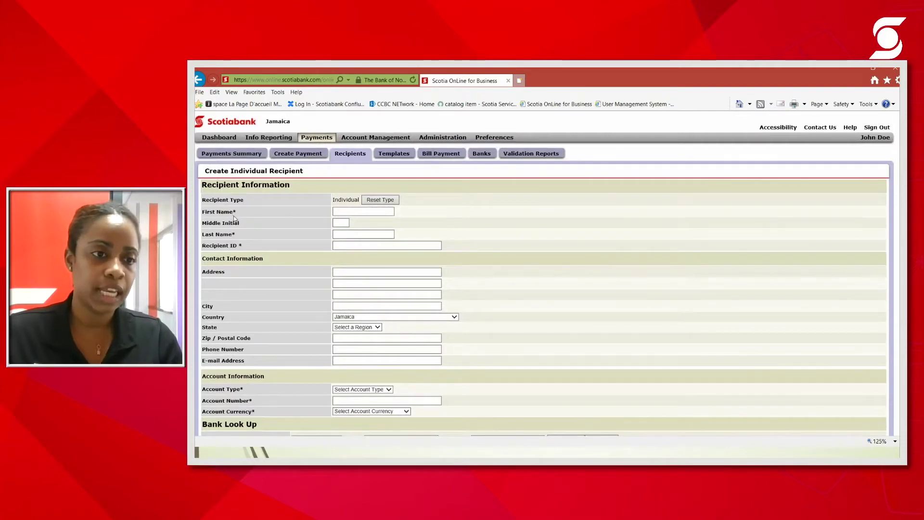
{"action": "key", "text": "Tab"}
{"action": "key", "text": "Tab"}
{"action": "key", "text": "Tab"}
{"action": "key", "text": "Tab"}
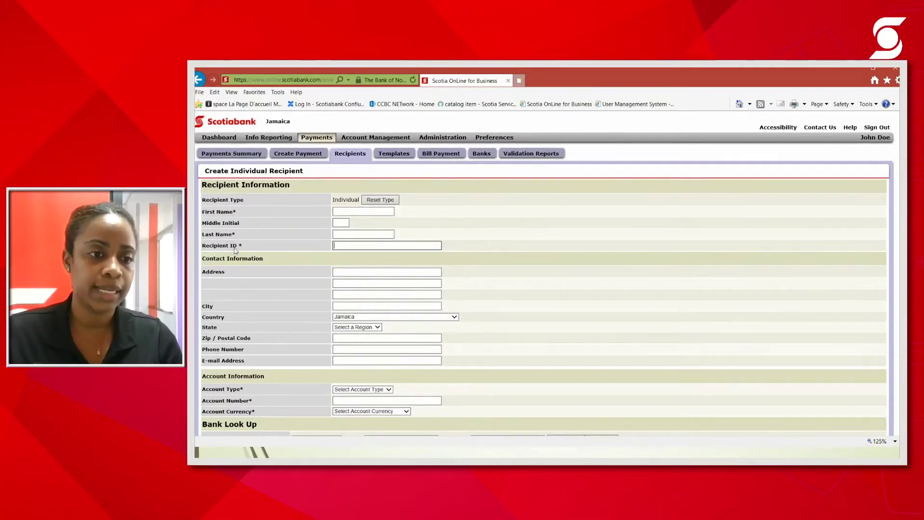
{"action": "scroll", "coordinate": [236, 250], "scroll_direction": "down", "scroll_amount": 2}
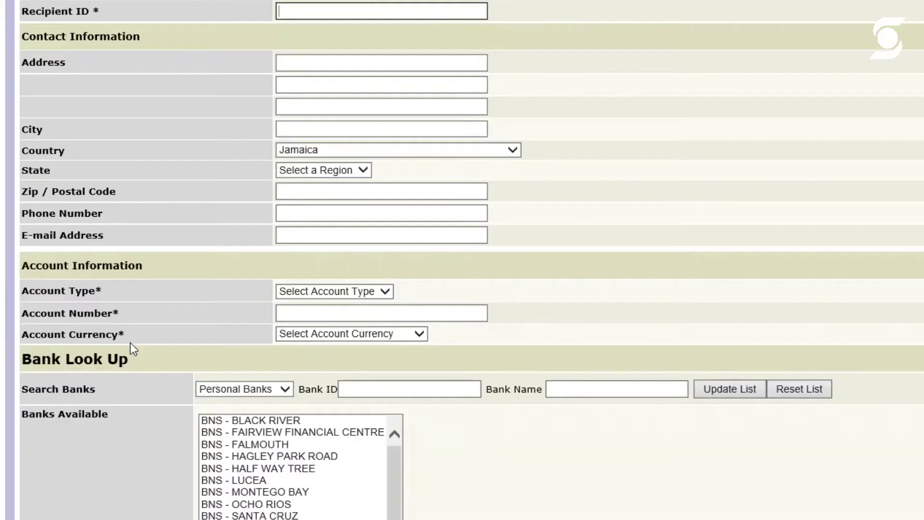
{"action": "scroll", "coordinate": [134, 334], "scroll_direction": "up", "scroll_amount": 4}
{"action": "scroll", "coordinate": [161, 341], "scroll_direction": "down", "scroll_amount": 2}
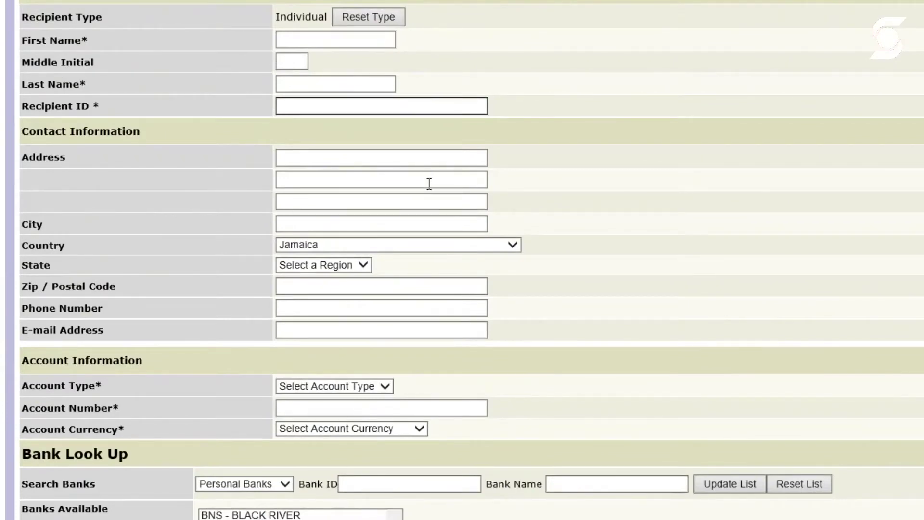
{"action": "scroll", "coordinate": [426, 216], "scroll_direction": "up", "scroll_amount": 2}
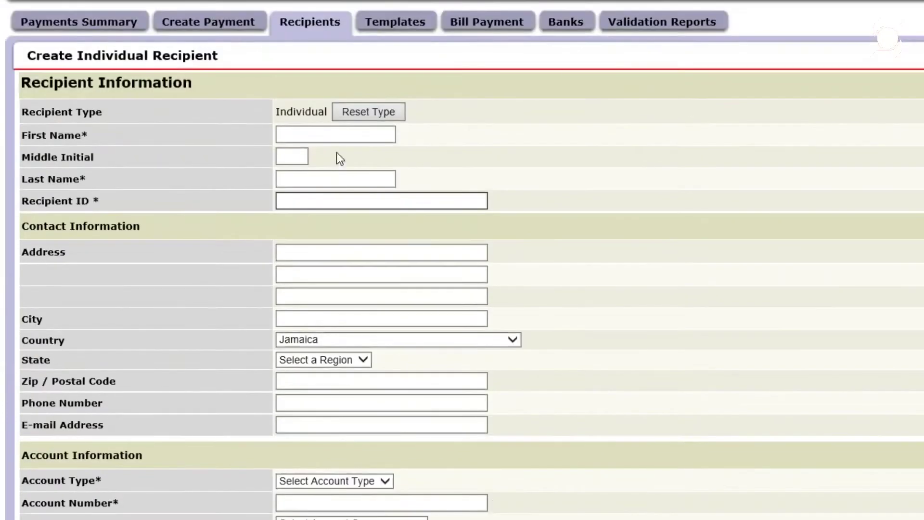
{"action": "left_click", "coordinate": [338, 128]}
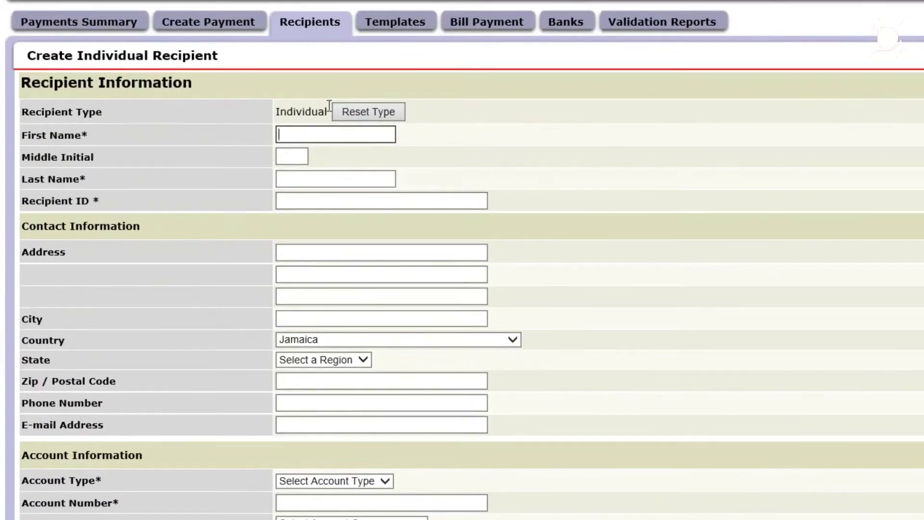
Enter the recipient's first name, last name and a nine-digit Recipient ID.
{"action": "type", "text": "John do"}
{"action": "key", "text": "BackSpace"}
{"action": "key", "text": "BackSpace"}
{"action": "left_click", "coordinate": [331, 183]}
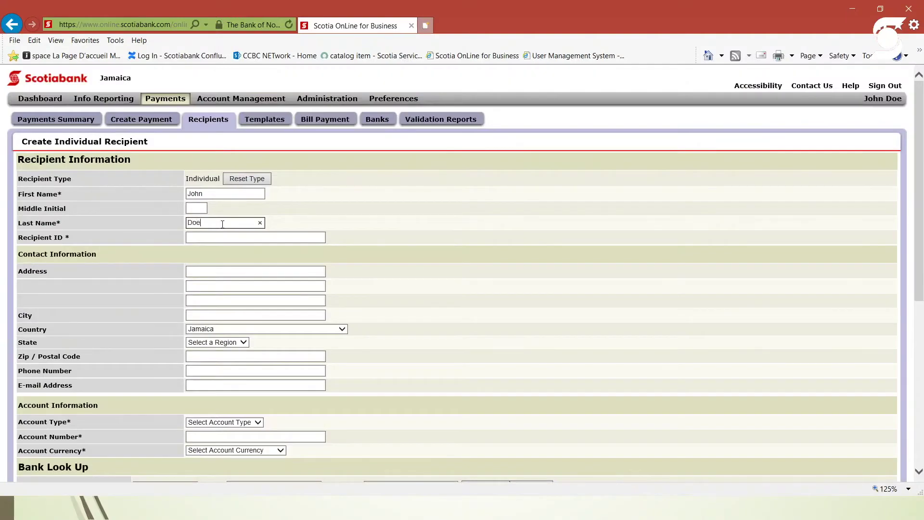
{"action": "scroll", "coordinate": [295, 222], "scroll_direction": "down", "scroll_amount": 3}
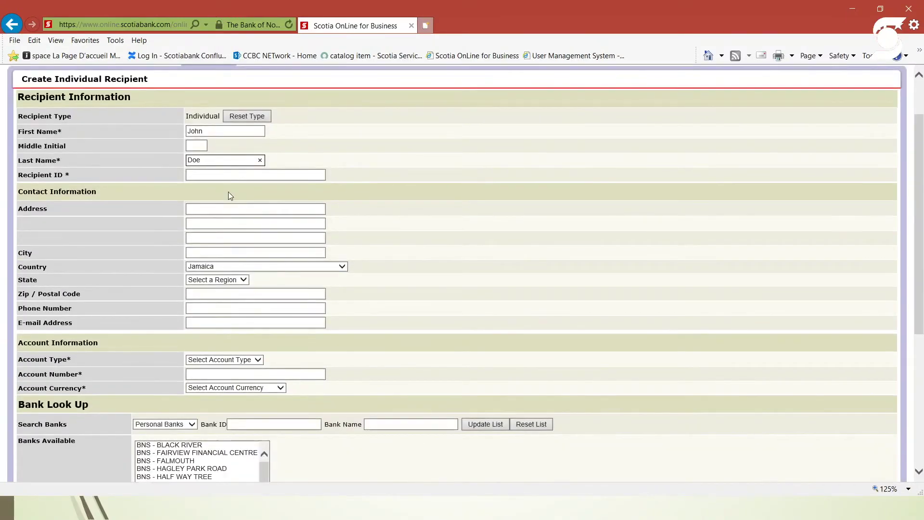
{"action": "left_click", "coordinate": [229, 174]}
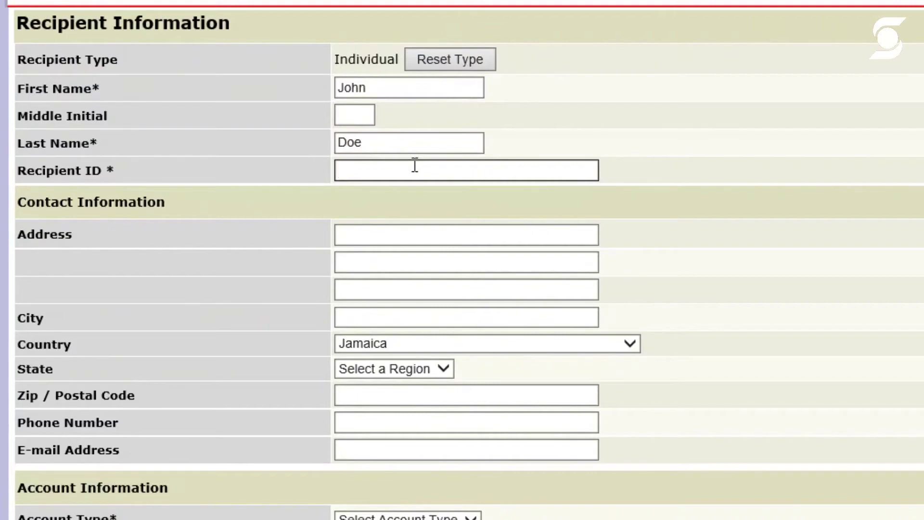
{"action": "type", "text": "123456789"}
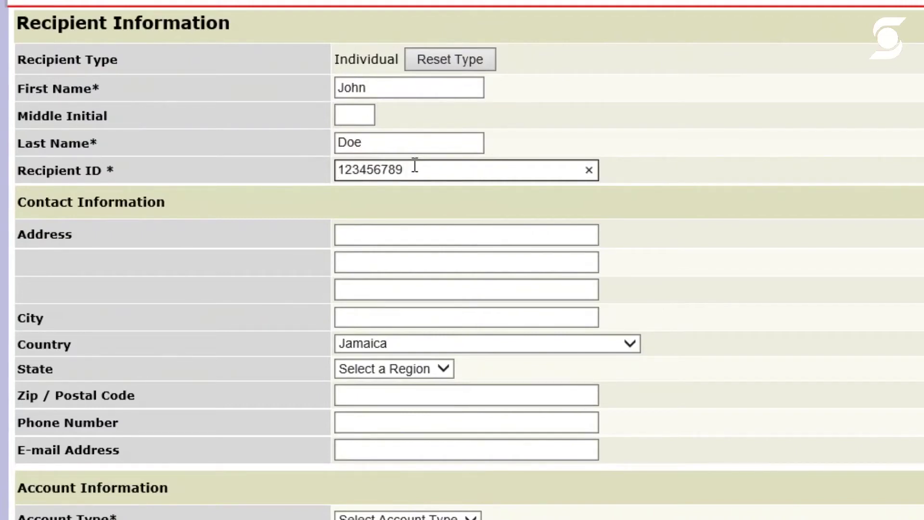
{"action": "left_click", "coordinate": [719, 283]}
Set Account Type to Savings and enter the recipient's account number.
{"action": "scroll", "coordinate": [626, 313], "scroll_direction": "down", "scroll_amount": 2}
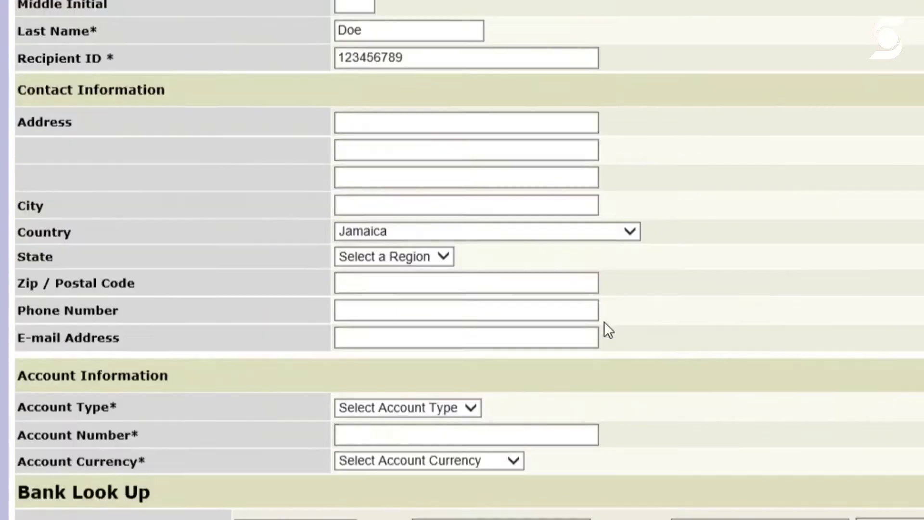
{"action": "scroll", "coordinate": [605, 322], "scroll_direction": "down", "scroll_amount": 2}
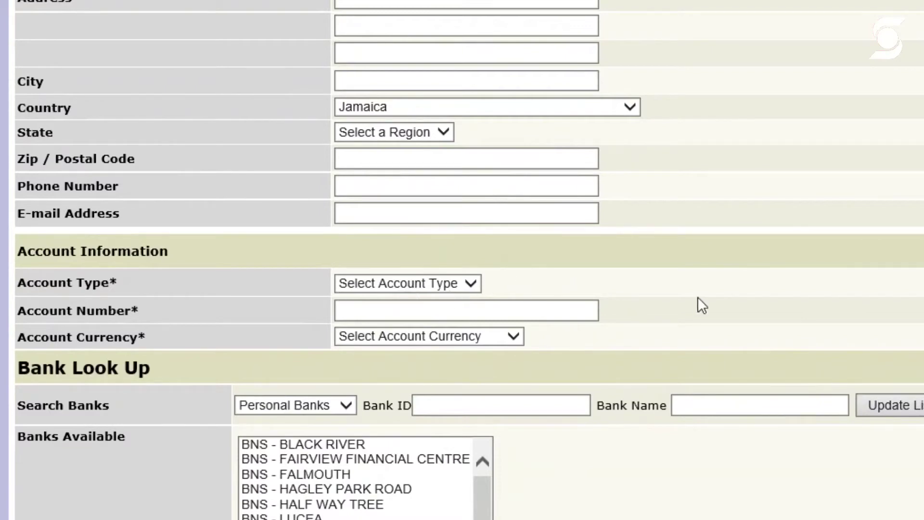
{"action": "left_click", "coordinate": [466, 289]}
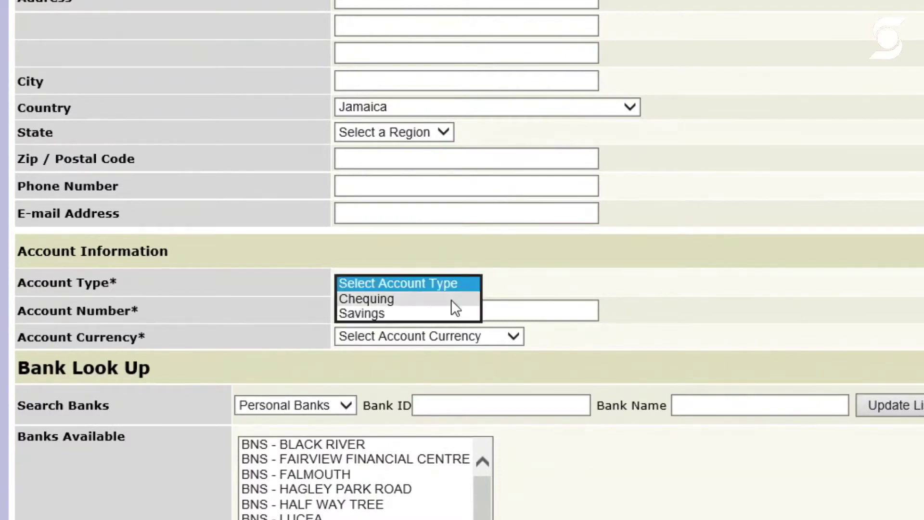
{"action": "left_click", "coordinate": [426, 311]}
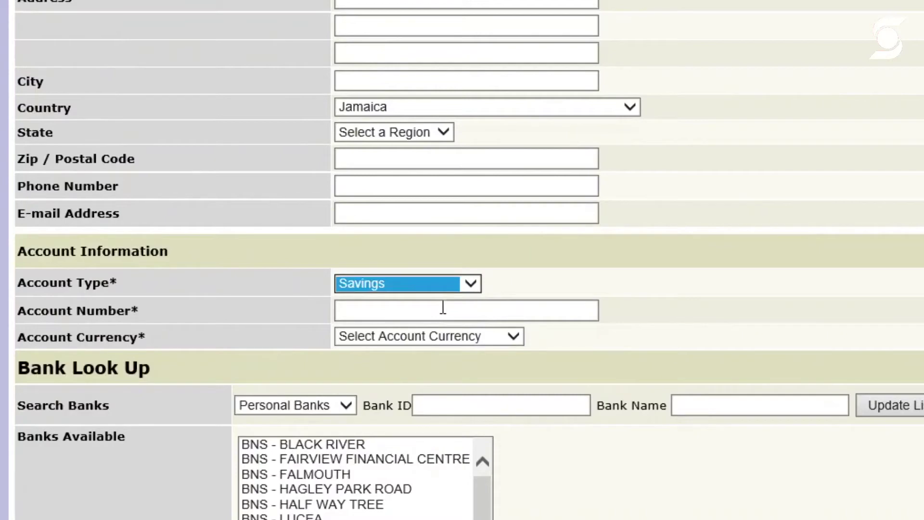
{"action": "left_click", "coordinate": [449, 311]}
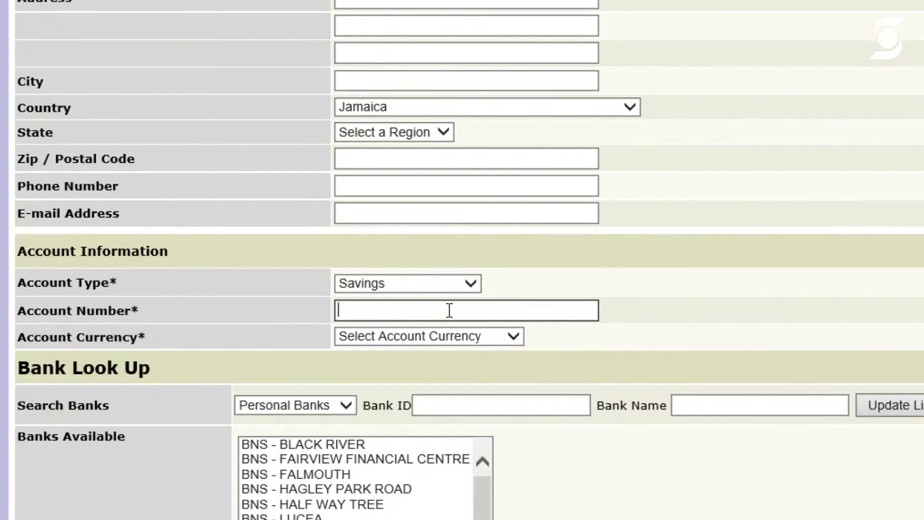
{"action": "type", "text": "123456"}
Choose Jamaican Dollar as the account currency.
{"action": "left_click", "coordinate": [511, 333]}
{"action": "scroll", "coordinate": [452, 457], "scroll_direction": "down", "scroll_amount": 3}
{"action": "scroll", "coordinate": [451, 488], "scroll_direction": "down", "scroll_amount": 14}
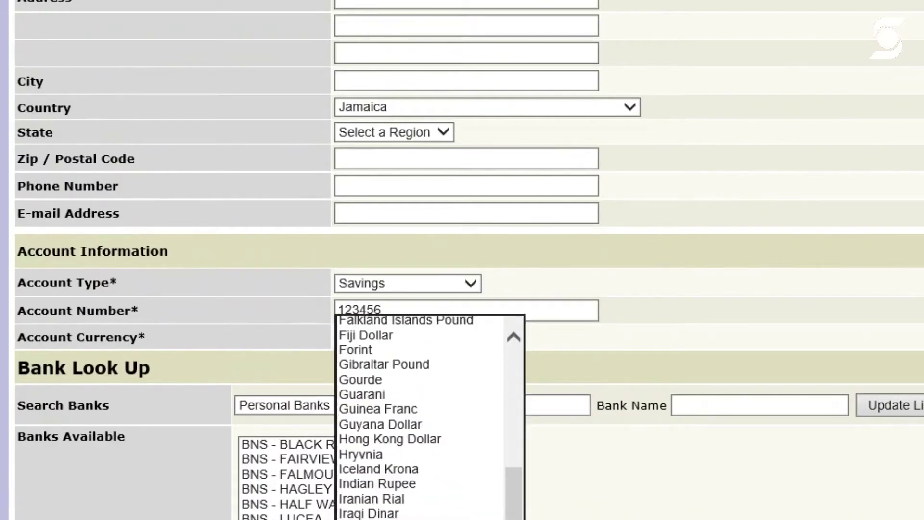
{"action": "key", "text": "j"}
{"action": "key", "text": "Return"}
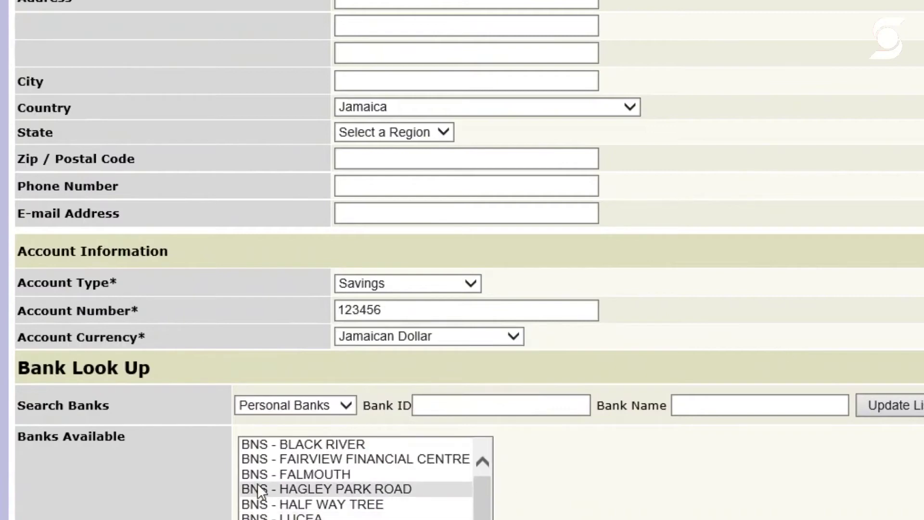
{"action": "scroll", "coordinate": [365, 477], "scroll_direction": "down", "scroll_amount": 1}
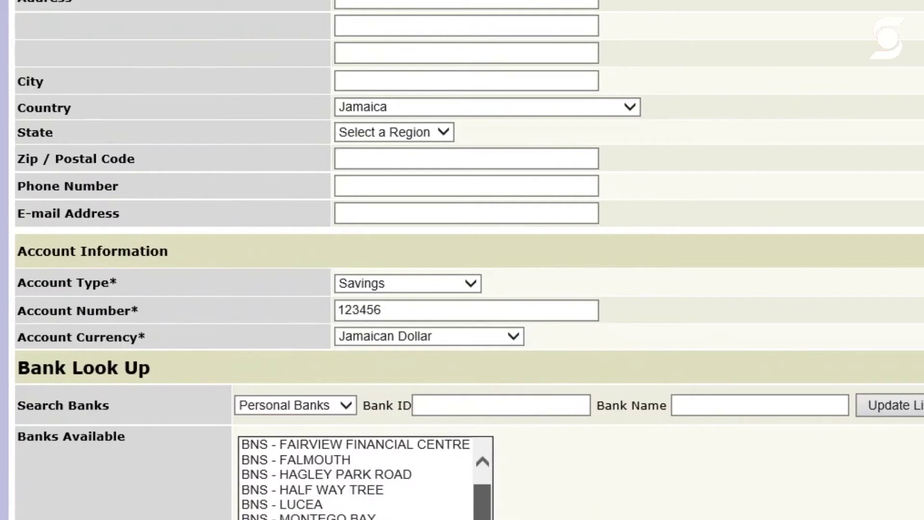
{"action": "scroll", "coordinate": [483, 501], "scroll_direction": "up", "scroll_amount": 1}
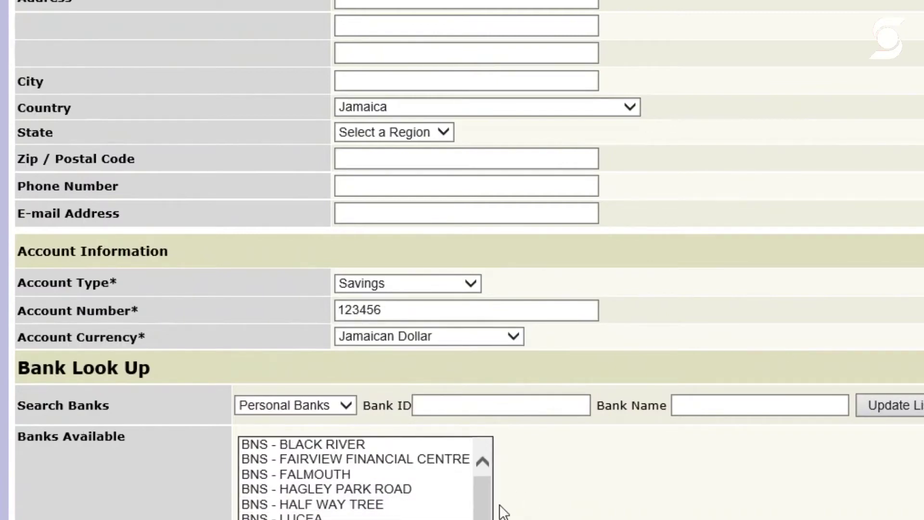
Select BNS - MONTEGO BAY as the recipient's bank instead of BNS - HAGLEY PARK ROAD.
{"action": "left_click", "coordinate": [327, 489]}
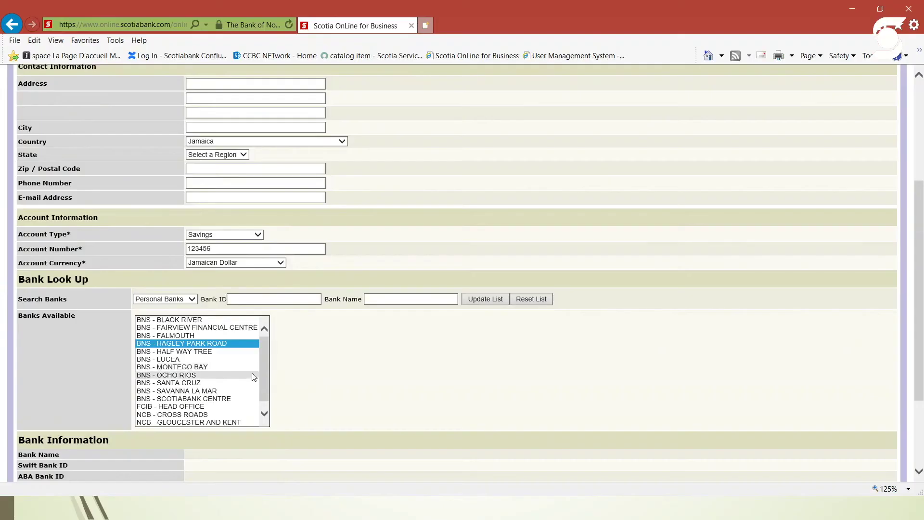
{"action": "scroll", "coordinate": [269, 370], "scroll_direction": "down", "scroll_amount": 1}
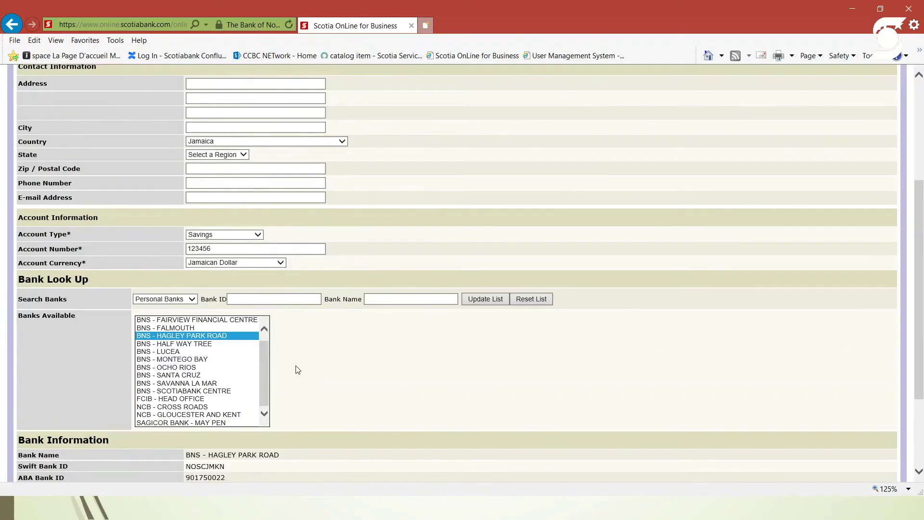
{"action": "scroll", "coordinate": [259, 375], "scroll_direction": "up", "scroll_amount": 1}
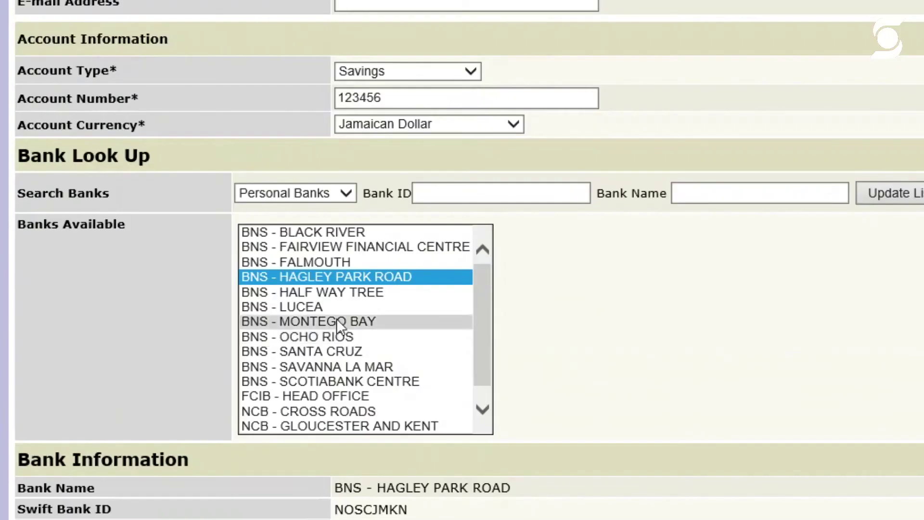
{"action": "left_click", "coordinate": [336, 321]}
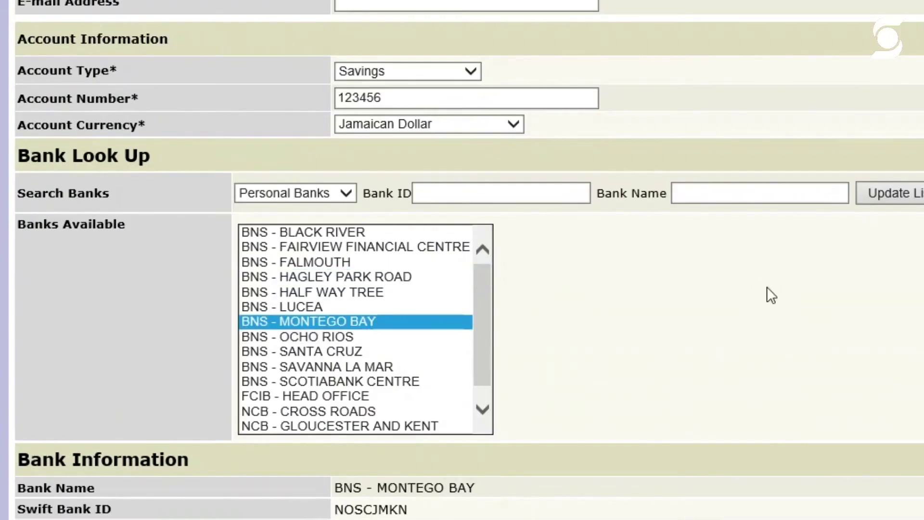
{"action": "scroll", "coordinate": [767, 287], "scroll_direction": "down", "scroll_amount": 5}
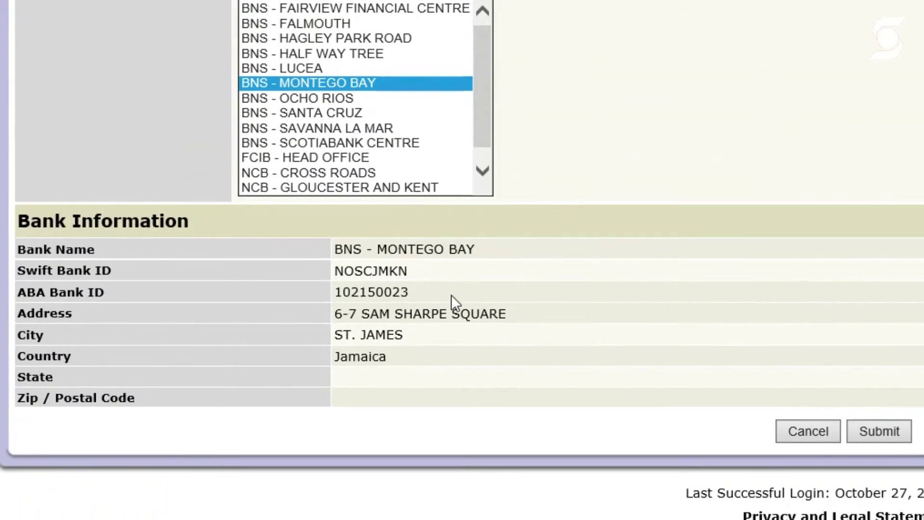
Check the bank's ABA ID 102150023 and submit the recipient form.
{"action": "double_click", "coordinate": [369, 288]}
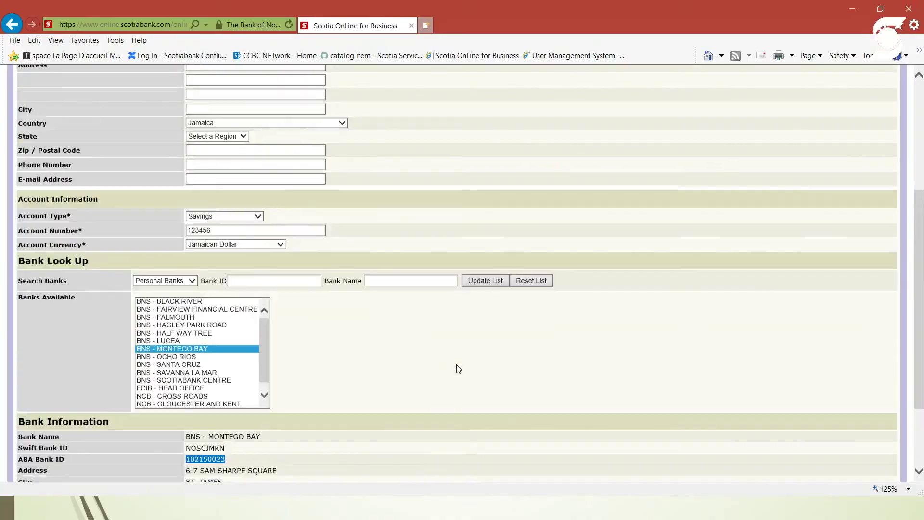
{"action": "scroll", "coordinate": [459, 369], "scroll_direction": "down", "scroll_amount": 3}
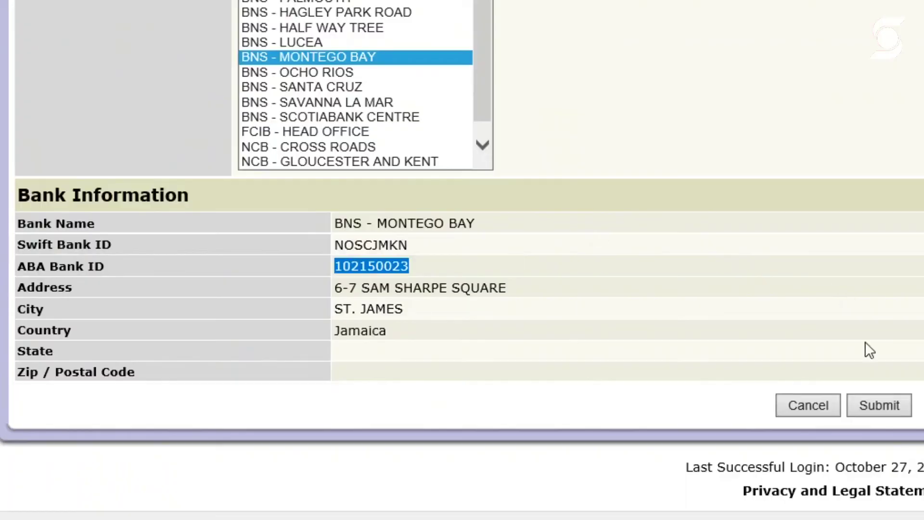
{"action": "scroll", "coordinate": [645, 315], "scroll_direction": "up", "scroll_amount": 8}
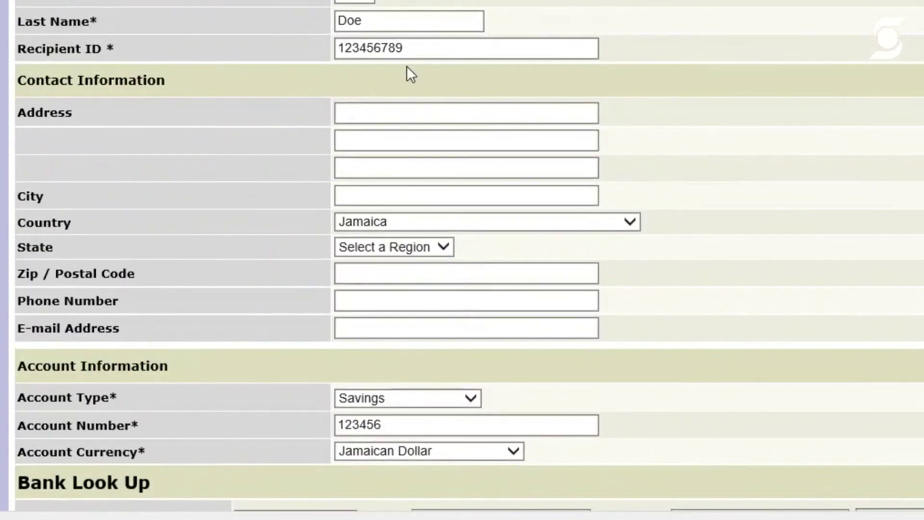
{"action": "scroll", "coordinate": [474, 104], "scroll_direction": "down", "scroll_amount": 5}
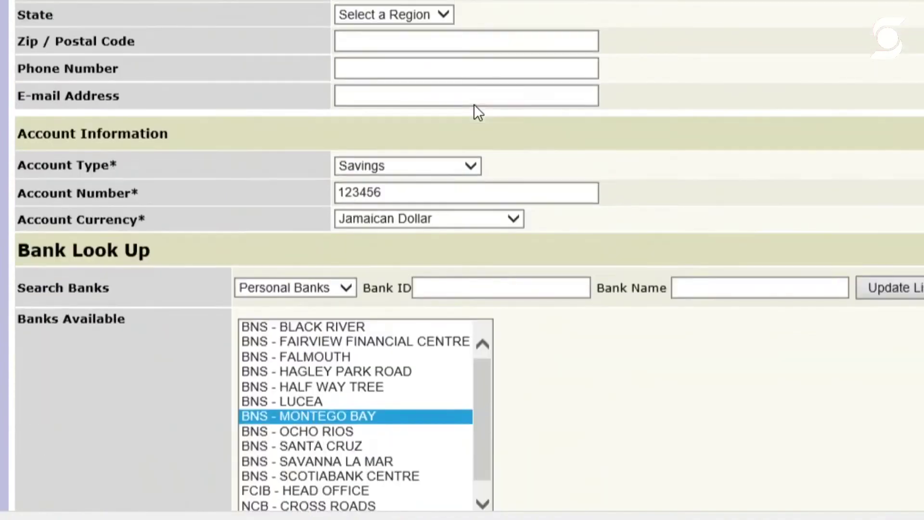
{"action": "scroll", "coordinate": [559, 222], "scroll_direction": "down", "scroll_amount": 5}
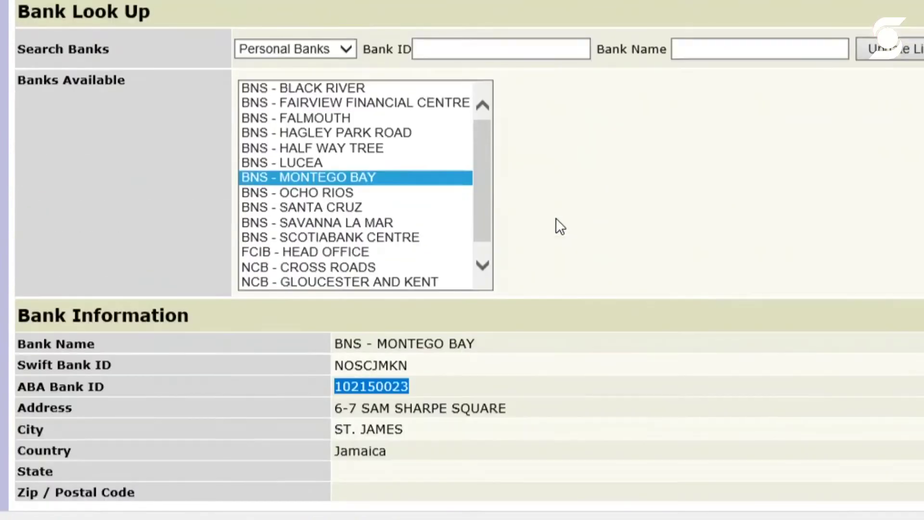
{"action": "scroll", "coordinate": [706, 192], "scroll_direction": "down", "scroll_amount": 3}
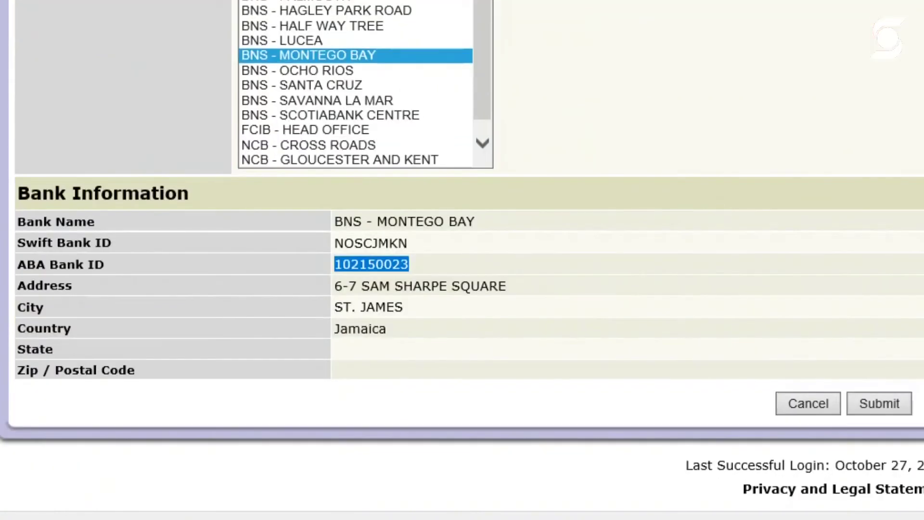
{"action": "left_click", "coordinate": [875, 404]}
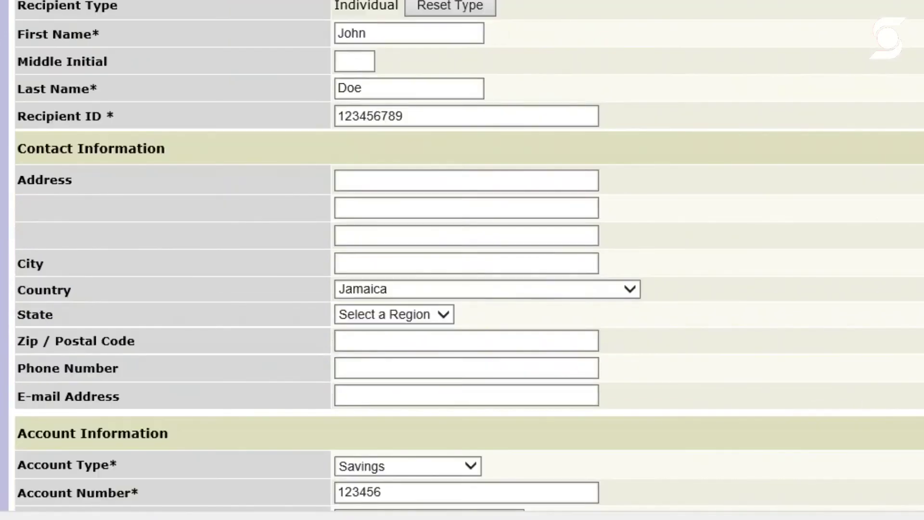
Replace the Recipient ID with a new nine-digit value and resubmit the form.
{"action": "scroll", "coordinate": [920, 316], "scroll_direction": "down", "scroll_amount": 5}
{"action": "scroll", "coordinate": [462, 260], "scroll_direction": "up", "scroll_amount": 3}
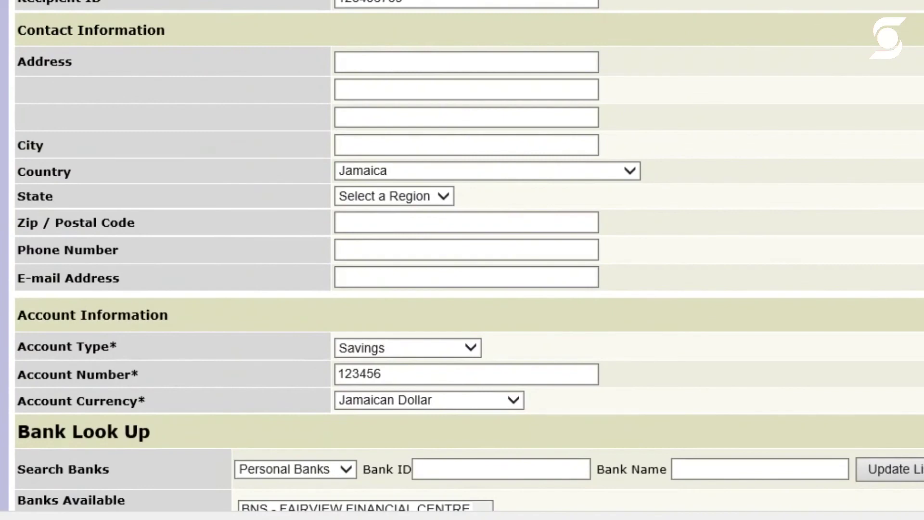
{"action": "scroll", "coordinate": [723, 140], "scroll_direction": "down", "scroll_amount": 6}
{"action": "scroll", "coordinate": [714, 154], "scroll_direction": "up", "scroll_amount": 8}
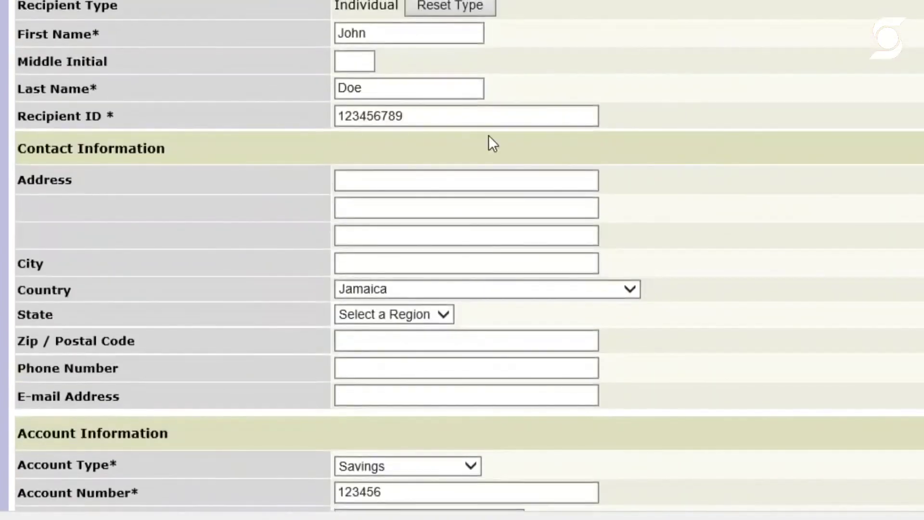
{"action": "left_click", "coordinate": [444, 126]}
{"action": "key", "text": "BackSpace"}
{"action": "key", "text": "BackSpace"}
{"action": "key", "text": "BackSpace"}
{"action": "key", "text": "BackSpace"}
{"action": "key", "text": "BackSpace"}
{"action": "key", "text": "BackSpace"}
{"action": "key", "text": "BackSpace"}
{"action": "key", "text": "BackSpace"}
{"action": "key", "text": "BackSpace"}
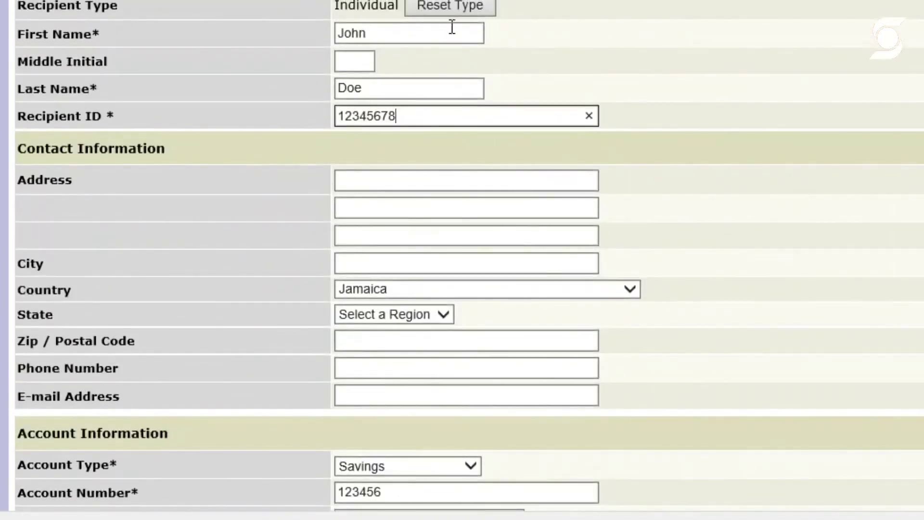
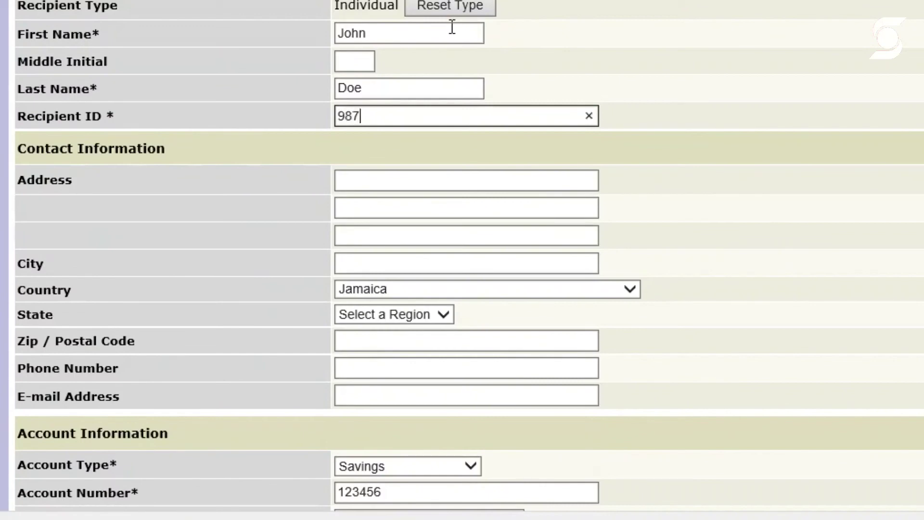
{"action": "scroll", "coordinate": [684, 337], "scroll_direction": "down", "scroll_amount": 5}
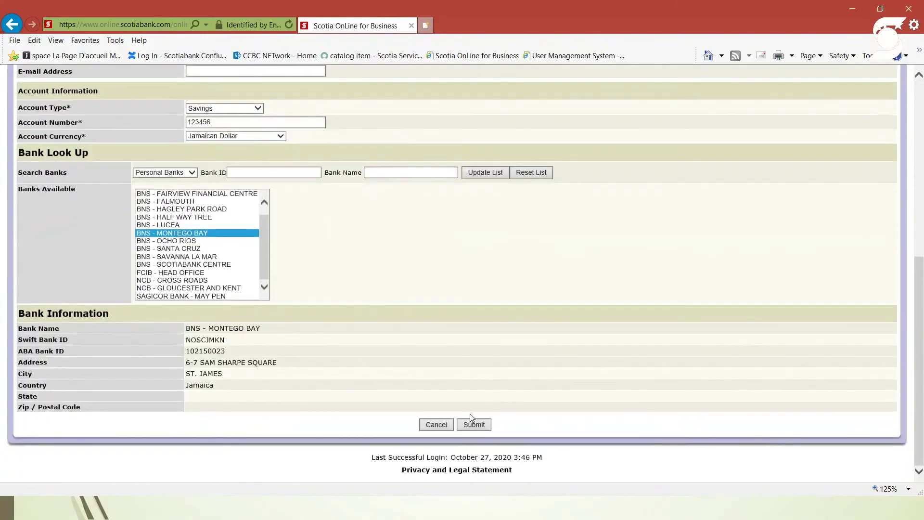
{"action": "left_click", "coordinate": [472, 420]}
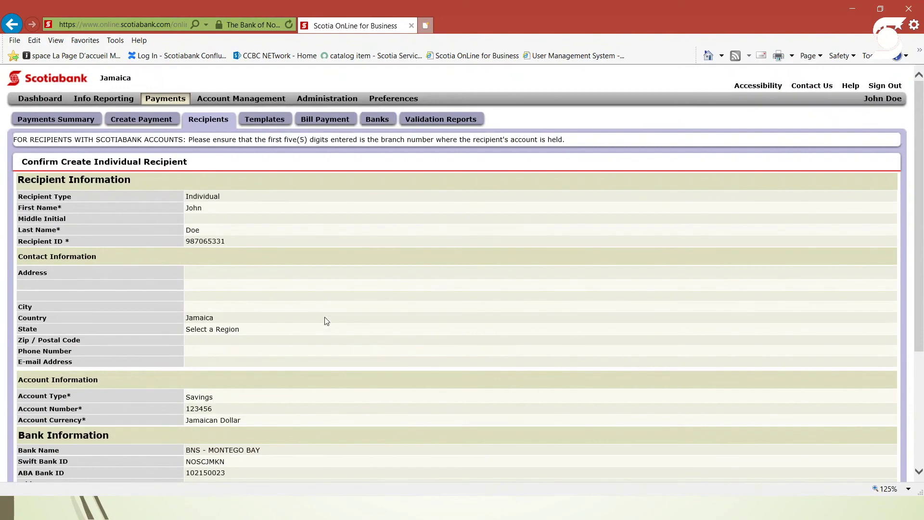
Review the Savings, Jamaican Dollar, BNS - MONTEGO BAY details and go to the Password field.
{"action": "scroll", "coordinate": [318, 322], "scroll_direction": "down", "scroll_amount": 3}
{"action": "scroll", "coordinate": [317, 321], "scroll_direction": "up", "scroll_amount": 3}
{"action": "scroll", "coordinate": [302, 256], "scroll_direction": "down", "scroll_amount": 3}
{"action": "scroll", "coordinate": [302, 256], "scroll_direction": "up", "scroll_amount": 4}
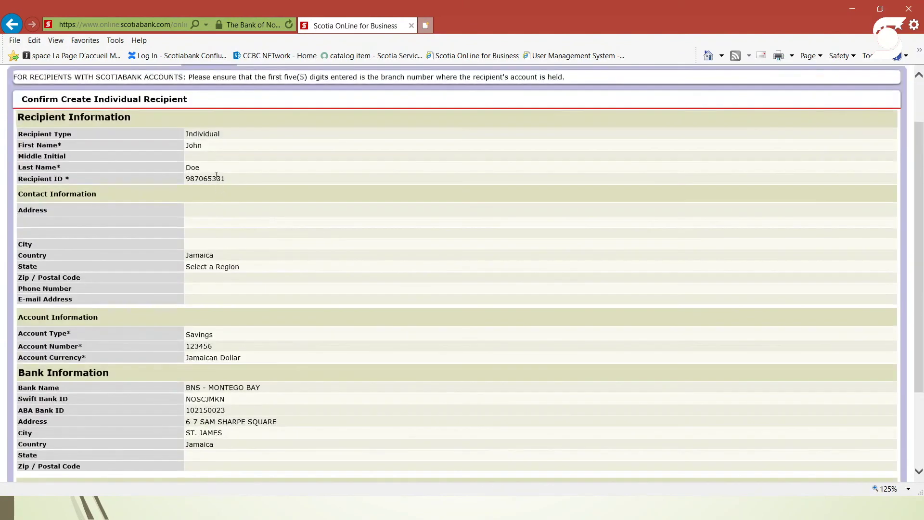
{"action": "scroll", "coordinate": [227, 216], "scroll_direction": "down", "scroll_amount": 5}
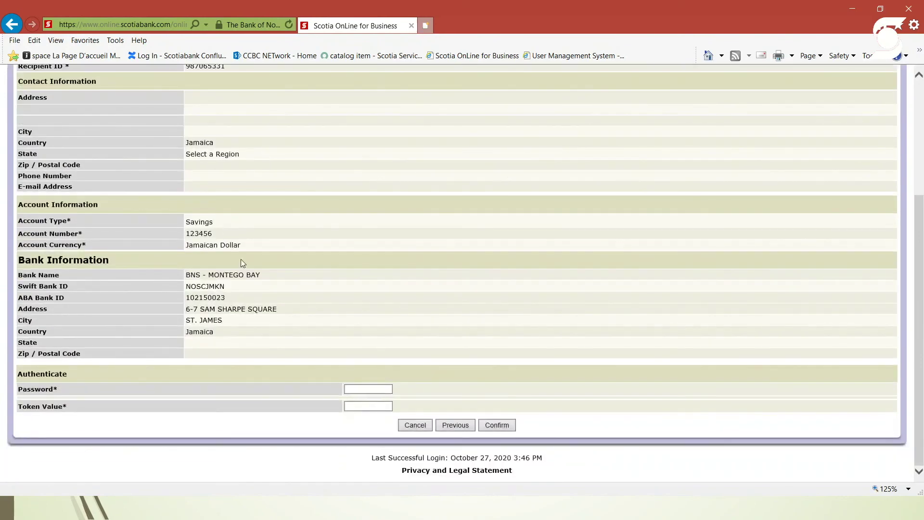
{"action": "left_click", "coordinate": [376, 388]}
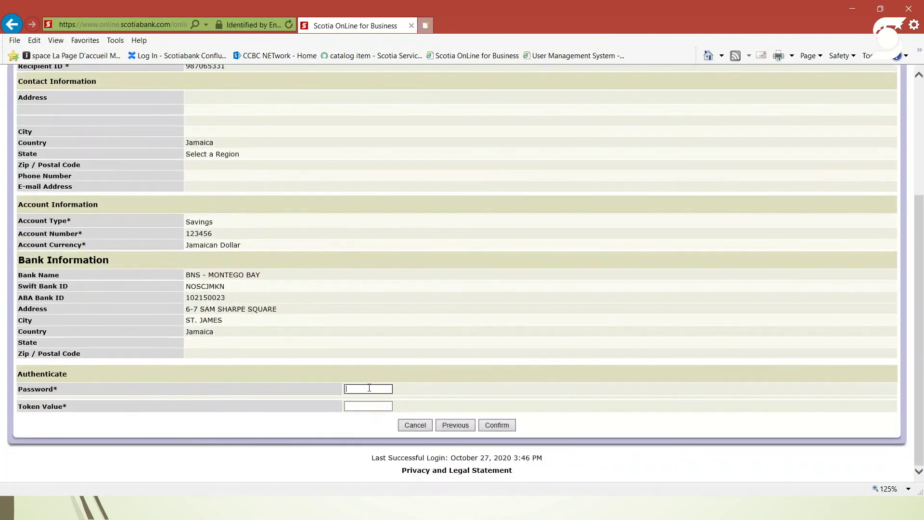